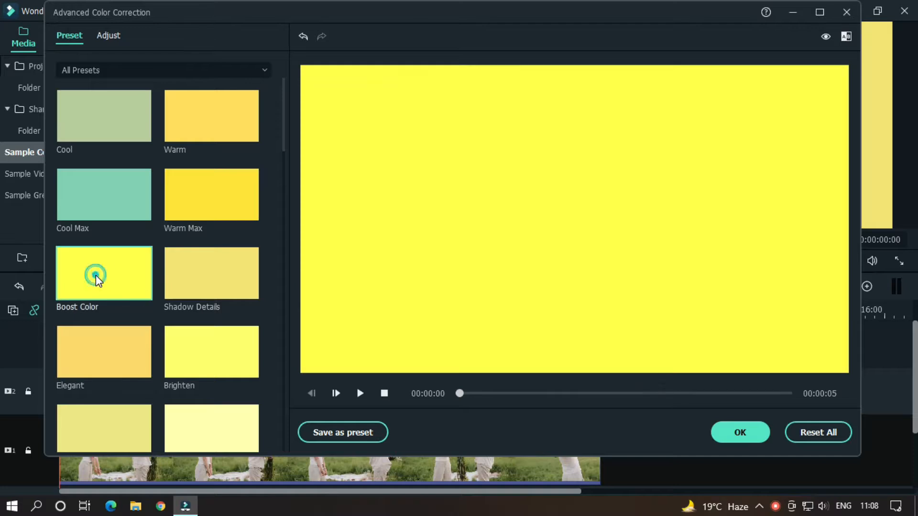
- Apply the Boost Color preset to the Yellow Cream clip, and composite it in Soft Light blending mode at 50% opacity
{"action": "left_click", "coordinate": [740, 433]}
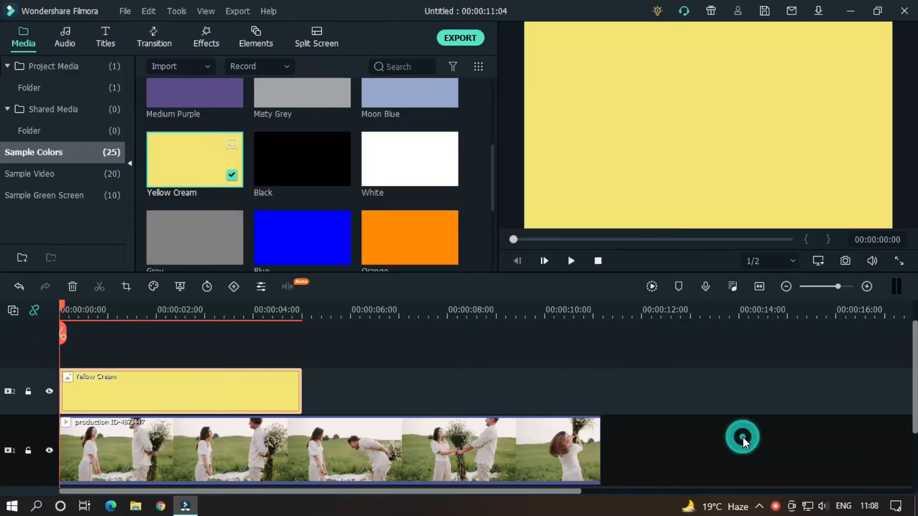
{"action": "double_click", "coordinate": [193, 391]}
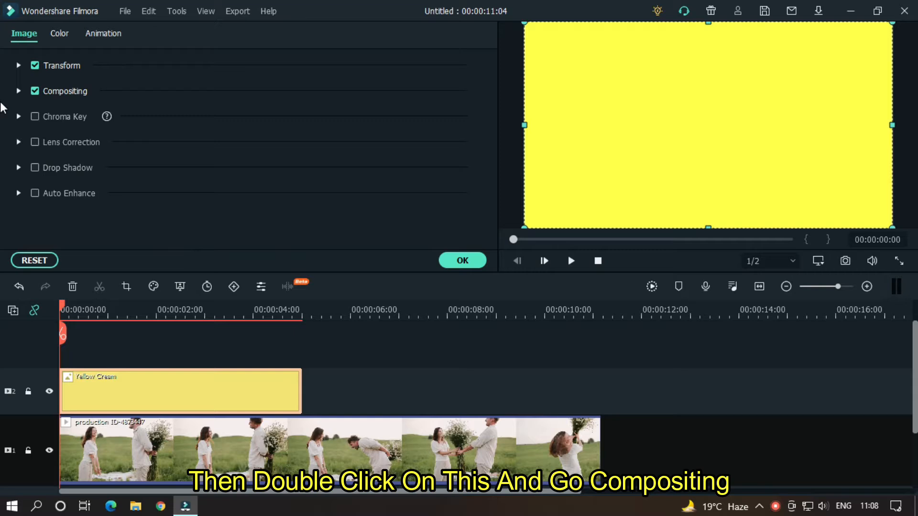
{"action": "left_click", "coordinate": [18, 92]}
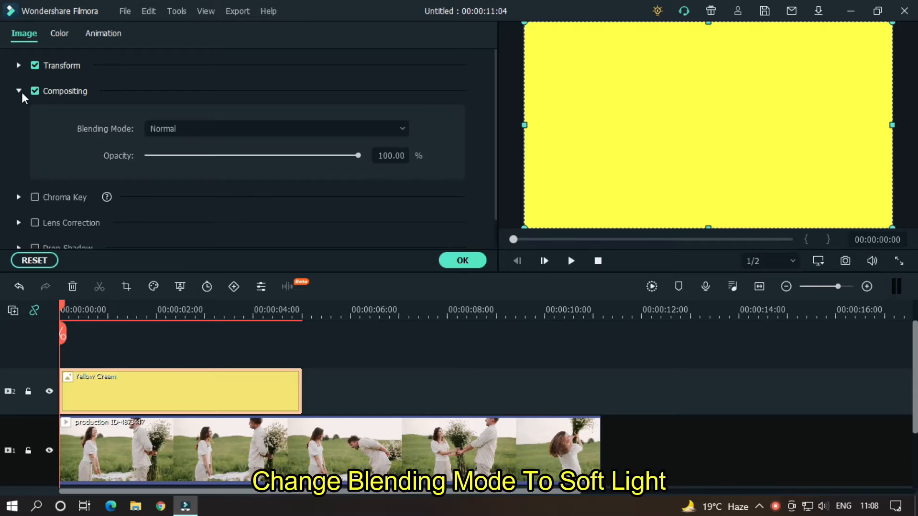
{"action": "left_click", "coordinate": [176, 131]}
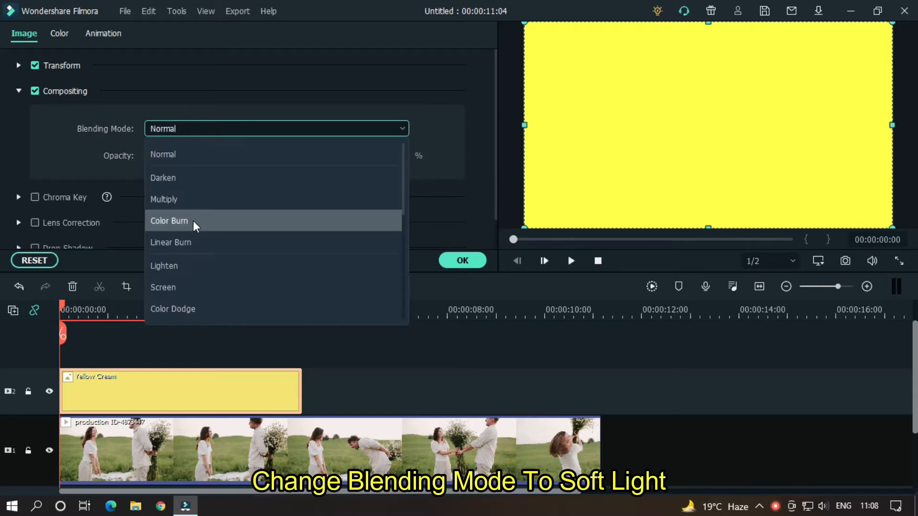
{"action": "scroll", "coordinate": [193, 220], "scroll_direction": "down", "scroll_amount": 2}
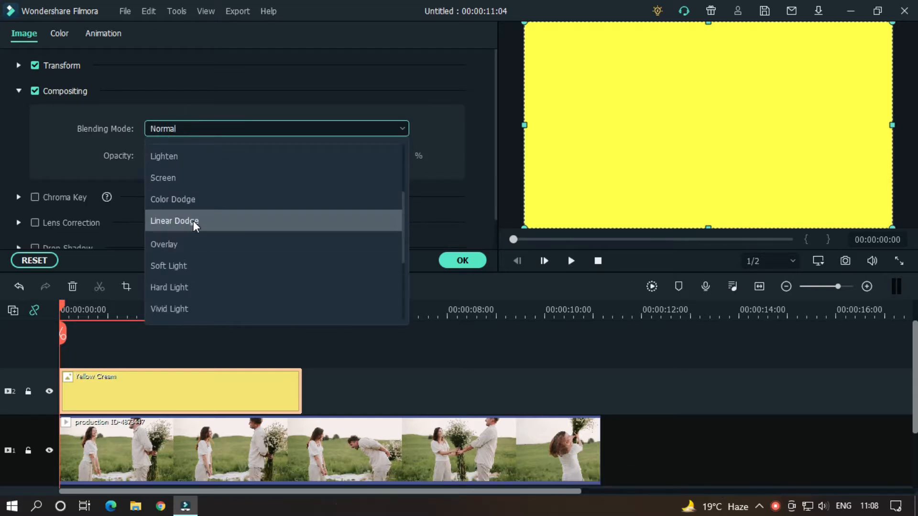
{"action": "left_click", "coordinate": [176, 266]}
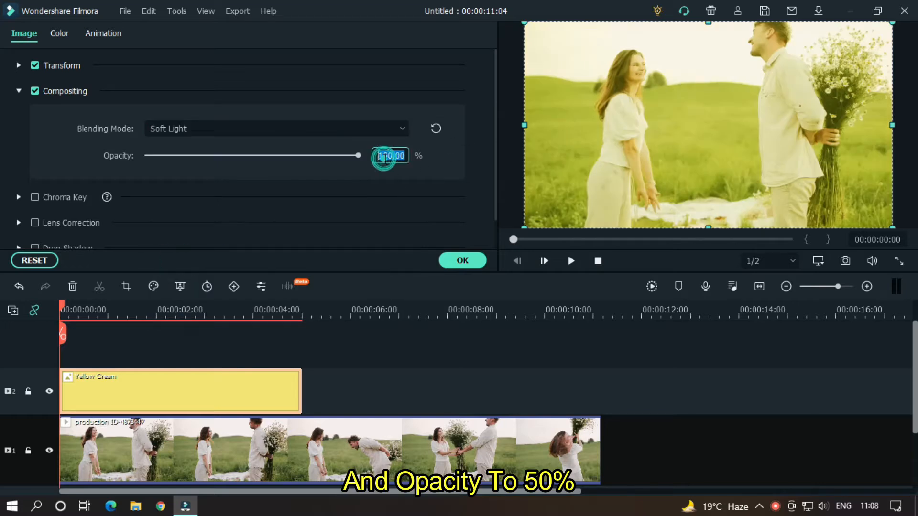
{"action": "key", "text": "Return"}
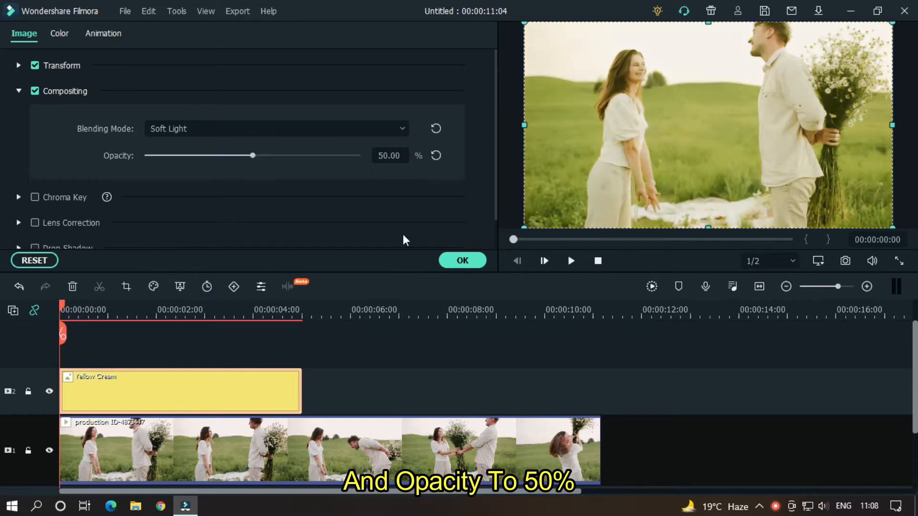
{"action": "left_click", "coordinate": [467, 262]}
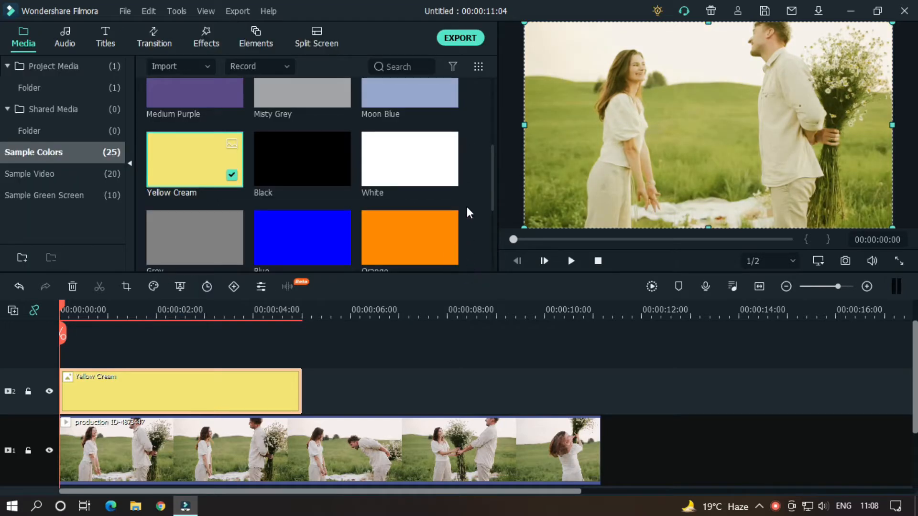
- Add the Blue sample color on a new track above Yellow Cream at the timeline start and set its blending mode to Soft Light
{"action": "left_click_drag", "start_coordinate": [311, 230], "coordinate": [69, 345]}
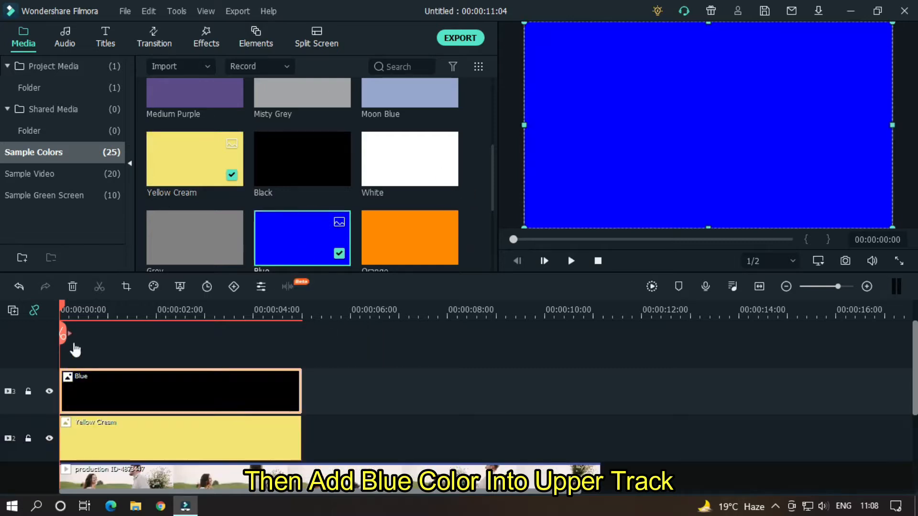
{"action": "double_click", "coordinate": [156, 380]}
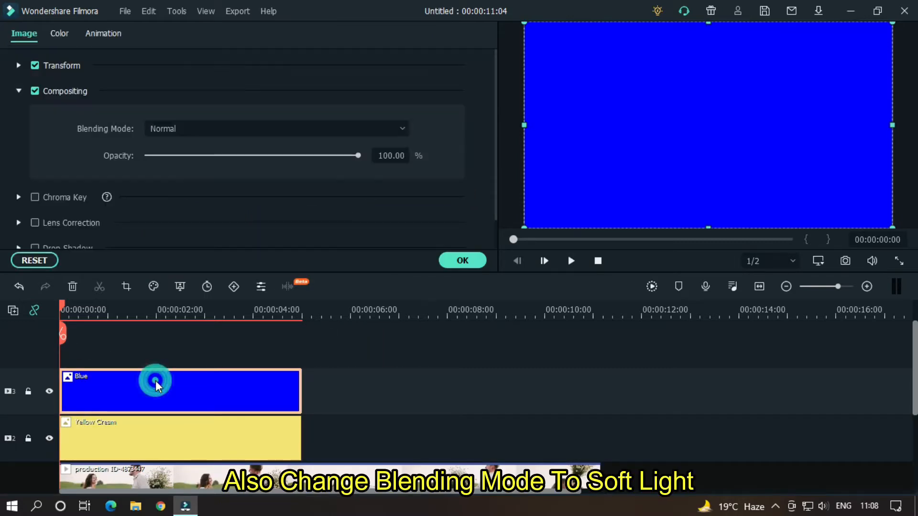
{"action": "left_click", "coordinate": [191, 125]}
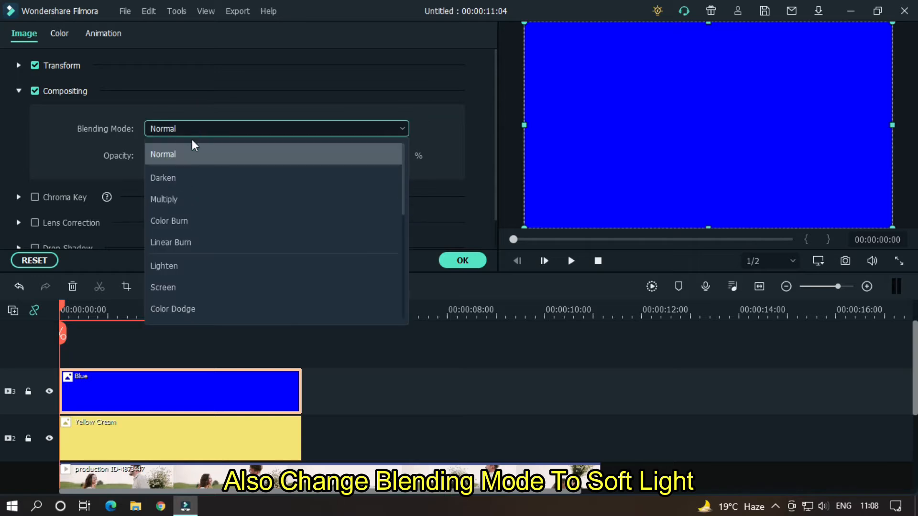
{"action": "scroll", "coordinate": [192, 236], "scroll_direction": "down", "scroll_amount": 1}
{"action": "scroll", "coordinate": [194, 239], "scroll_direction": "down", "scroll_amount": 1}
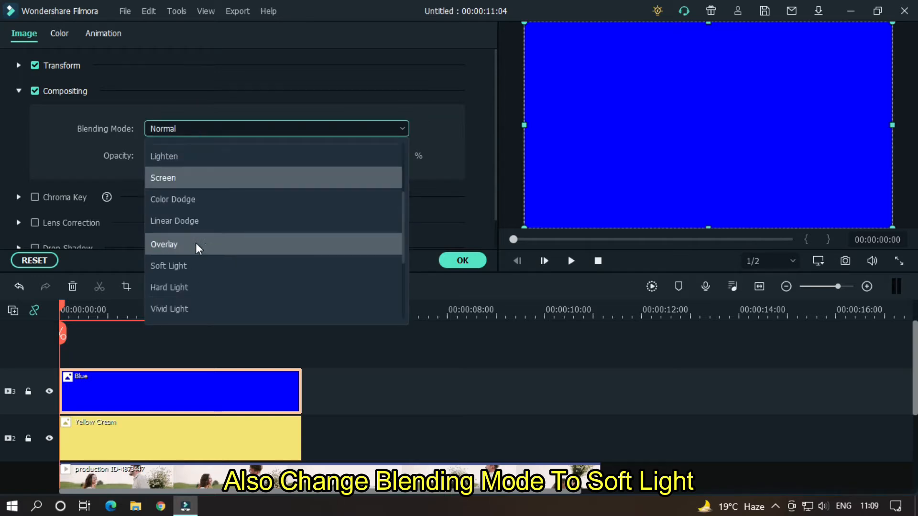
{"action": "left_click", "coordinate": [174, 265]}
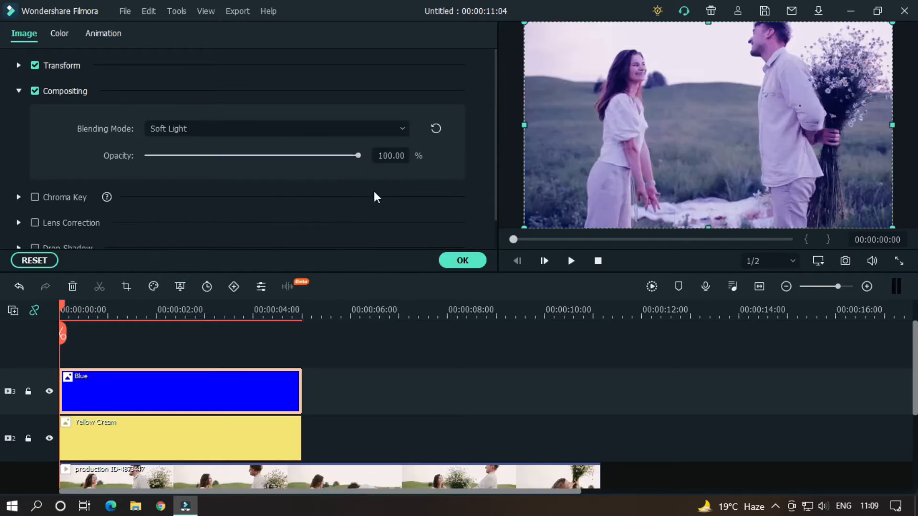
- Set the Blue clip's opacity to 80% and close its settings
{"action": "left_click", "coordinate": [392, 155]}
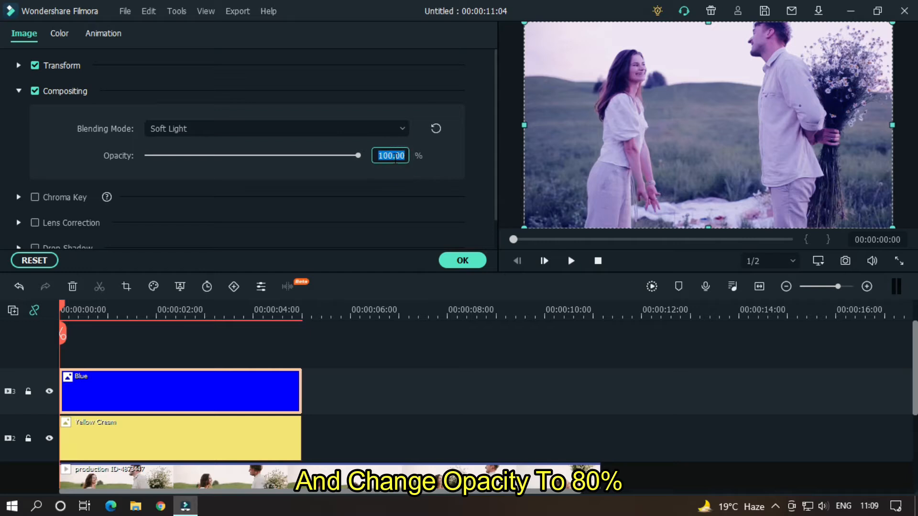
{"action": "key", "text": "Return"}
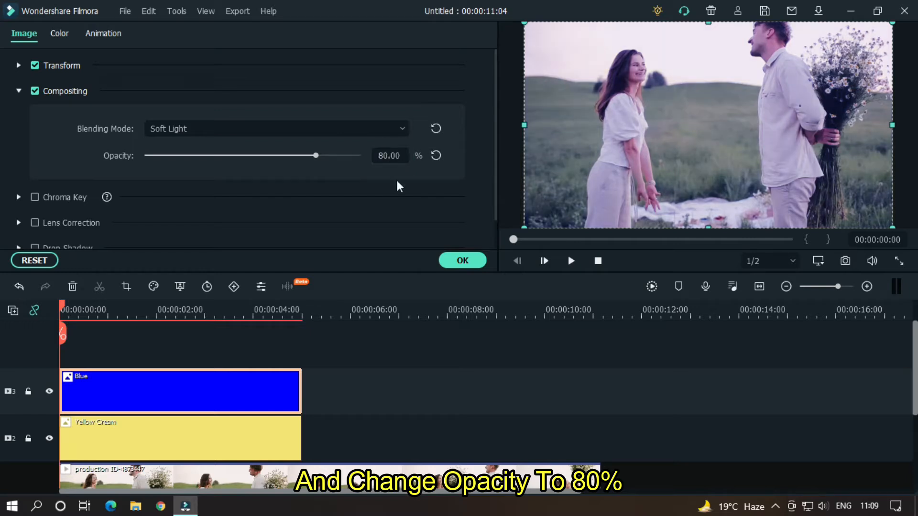
{"action": "left_click", "coordinate": [411, 381]}
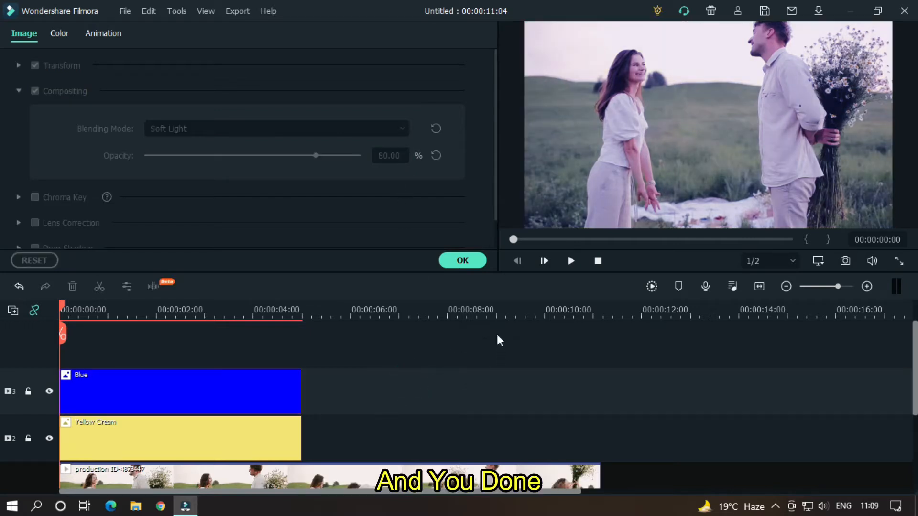
{"action": "left_click", "coordinate": [463, 261]}
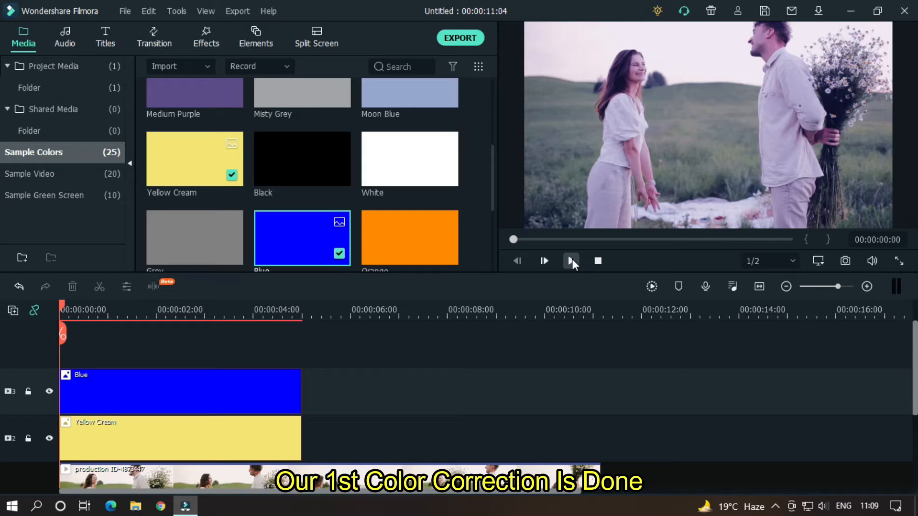
- Play back the graded video from the beginning, pause it, and move the playhead back to 00:00:02:22
{"action": "left_click", "coordinate": [572, 261]}
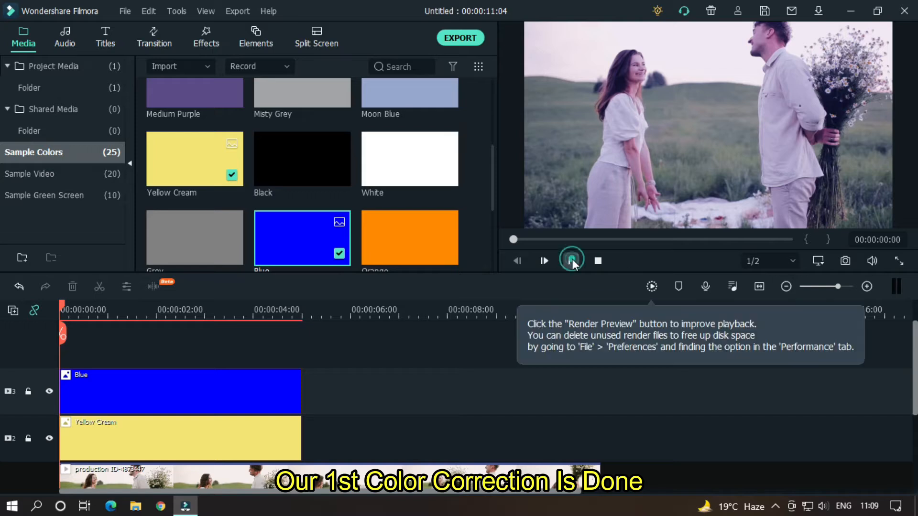
{"action": "left_click", "coordinate": [507, 374]}
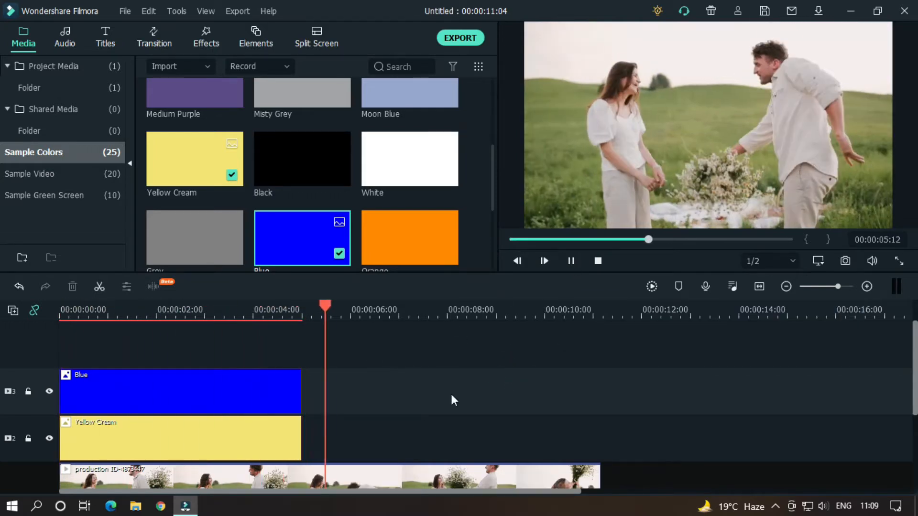
{"action": "left_click", "coordinate": [571, 261]}
{"action": "left_click_drag", "start_coordinate": [384, 308], "coordinate": [199, 319]}
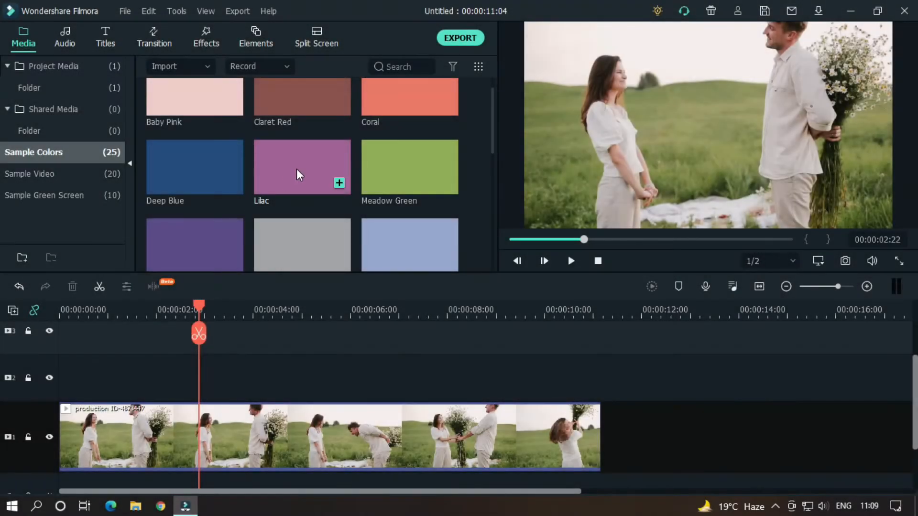
- Add the Lilac sample color above the video at the timeline start and apply the Warm Max color correction preset to it
{"action": "left_click_drag", "start_coordinate": [296, 168], "coordinate": [60, 373]}
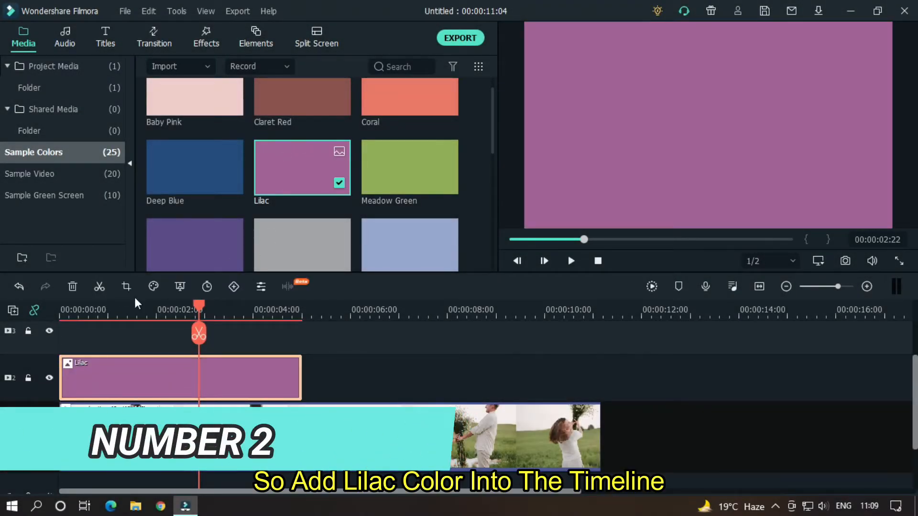
{"action": "left_click", "coordinate": [153, 288]}
{"action": "left_click", "coordinate": [182, 308]}
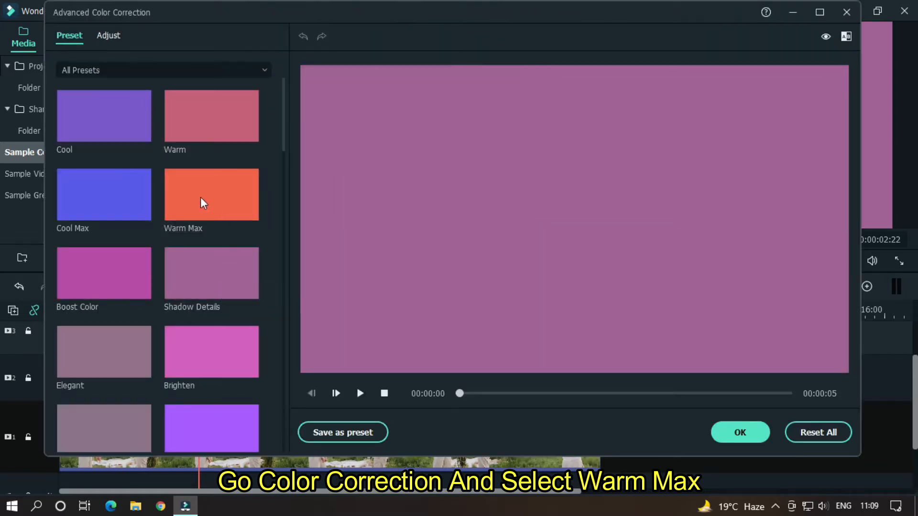
{"action": "left_click", "coordinate": [208, 197]}
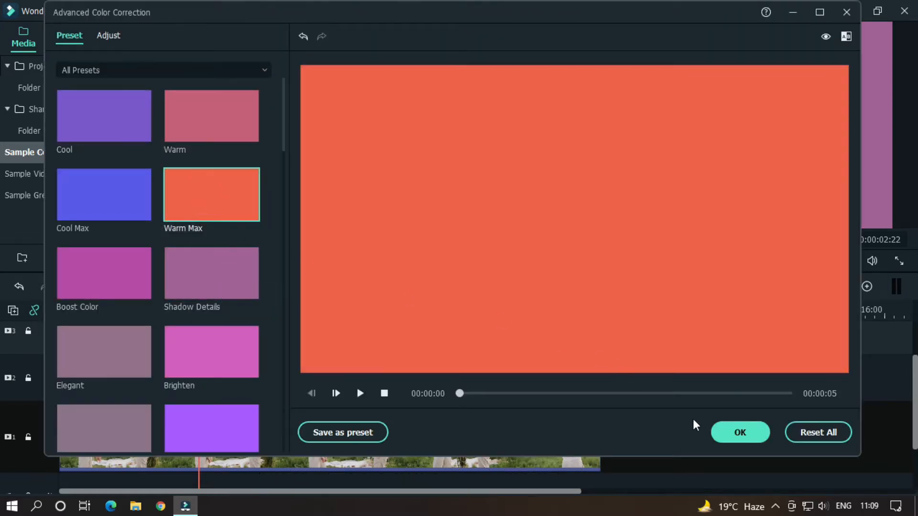
{"action": "left_click", "coordinate": [741, 432]}
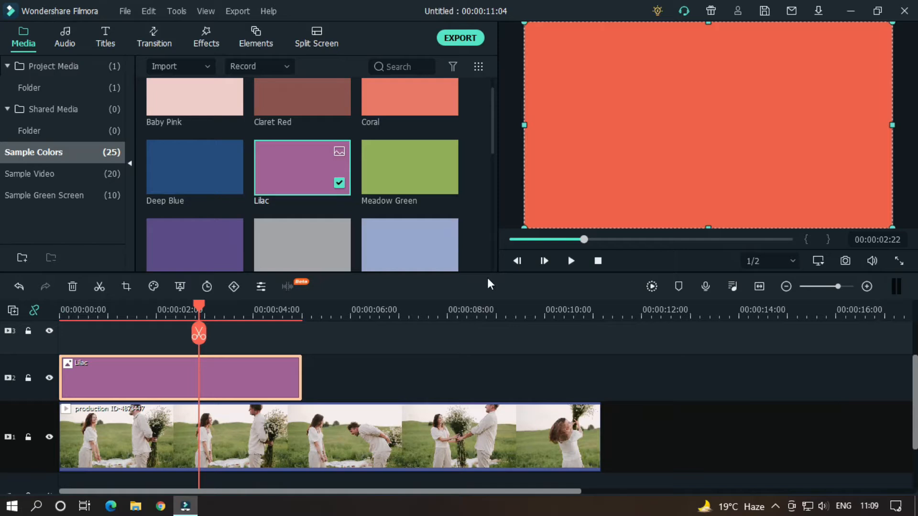
- Stack the Blue sample color and then the Green sample color on new tracks above the Lilac clip, starting at zero
{"action": "scroll", "coordinate": [473, 168], "scroll_direction": "up", "scroll_amount": 1}
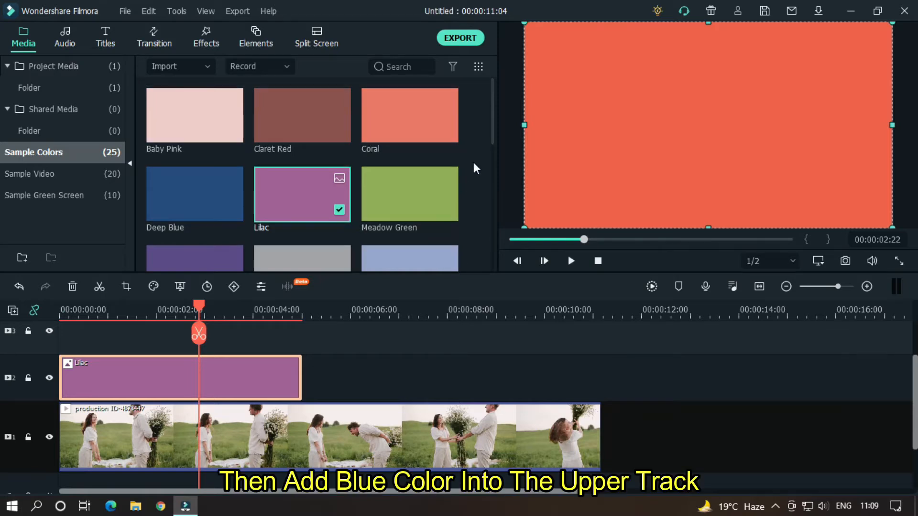
{"action": "scroll", "coordinate": [475, 167], "scroll_direction": "down", "scroll_amount": 12}
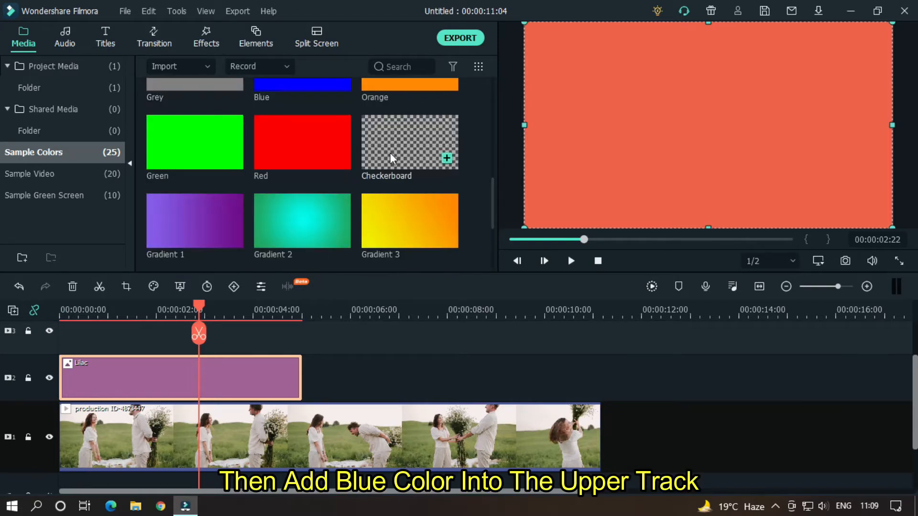
{"action": "scroll", "coordinate": [458, 167], "scroll_direction": "up", "scroll_amount": 6}
{"action": "left_click_drag", "start_coordinate": [330, 243], "coordinate": [67, 399]}
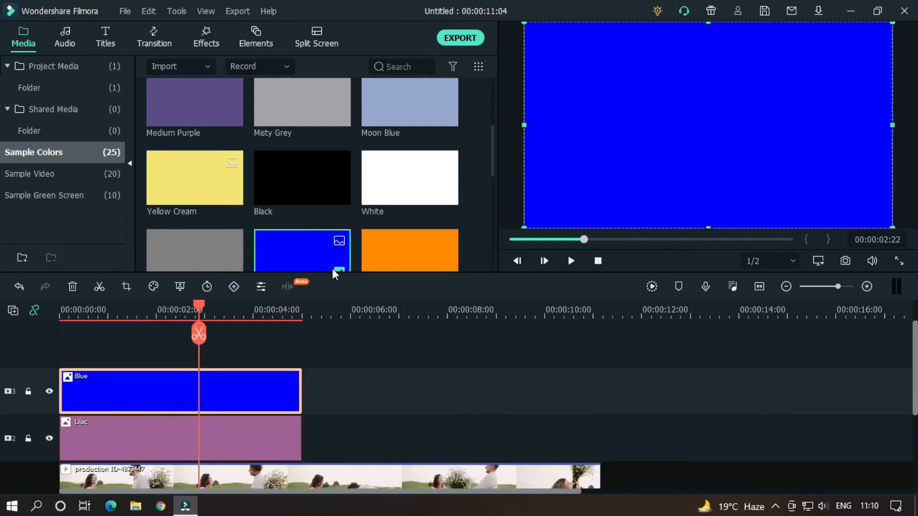
{"action": "scroll", "coordinate": [358, 171], "scroll_direction": "down", "scroll_amount": 5}
{"action": "left_click_drag", "start_coordinate": [200, 141], "coordinate": [49, 343]}
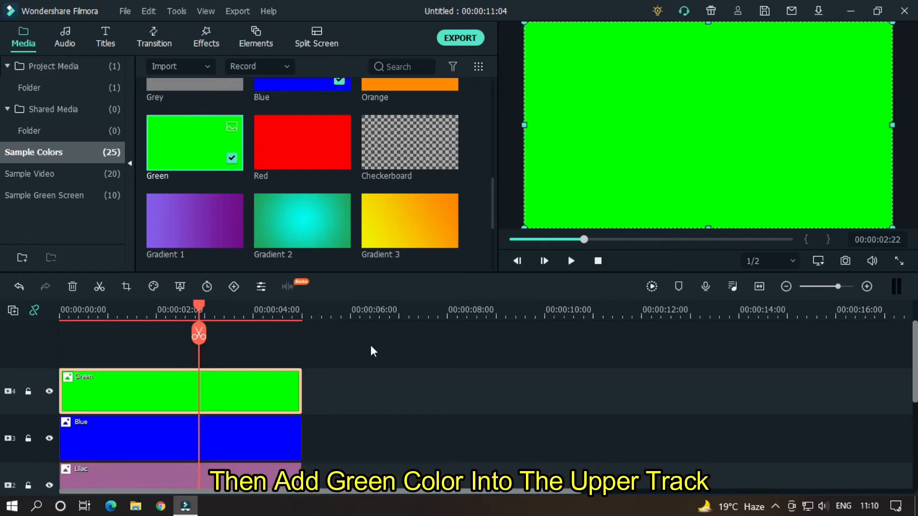
- Set the Lilac clip's blending mode to Soft Light
{"action": "scroll", "coordinate": [371, 347], "scroll_direction": "down", "scroll_amount": 1}
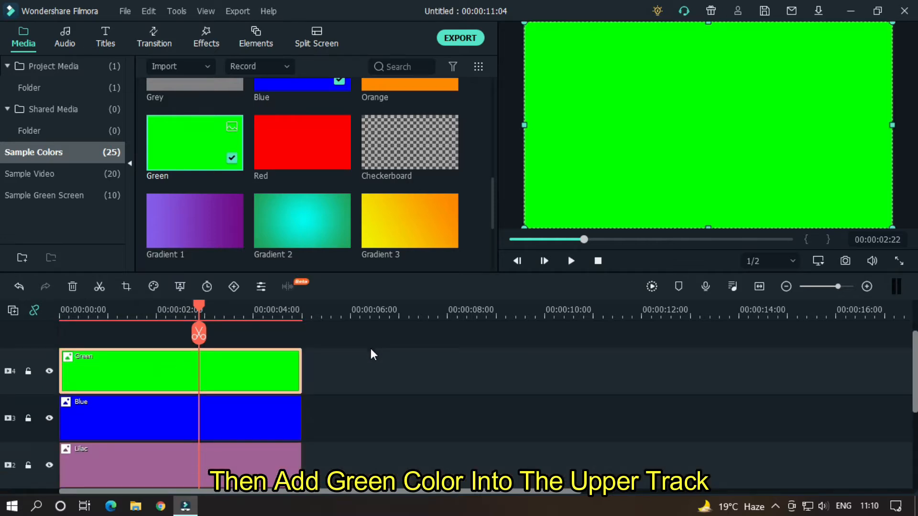
{"action": "double_click", "coordinate": [208, 455]}
{"action": "left_click", "coordinate": [189, 128]}
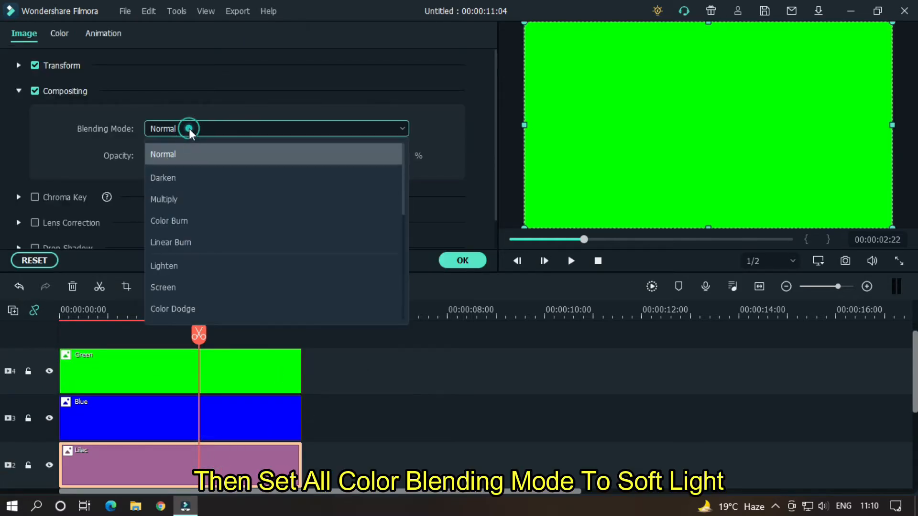
{"action": "scroll", "coordinate": [193, 248], "scroll_direction": "down", "scroll_amount": 1}
{"action": "scroll", "coordinate": [187, 268], "scroll_direction": "down", "scroll_amount": 1}
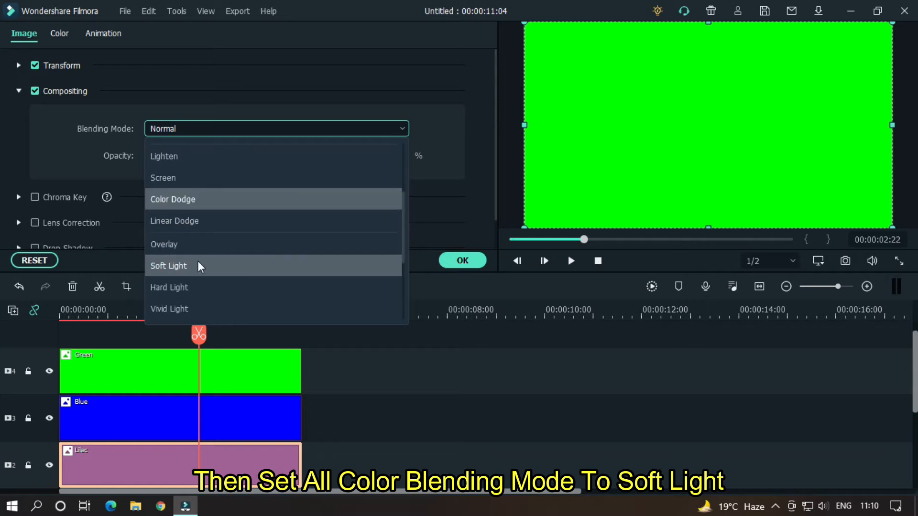
{"action": "left_click", "coordinate": [162, 265]}
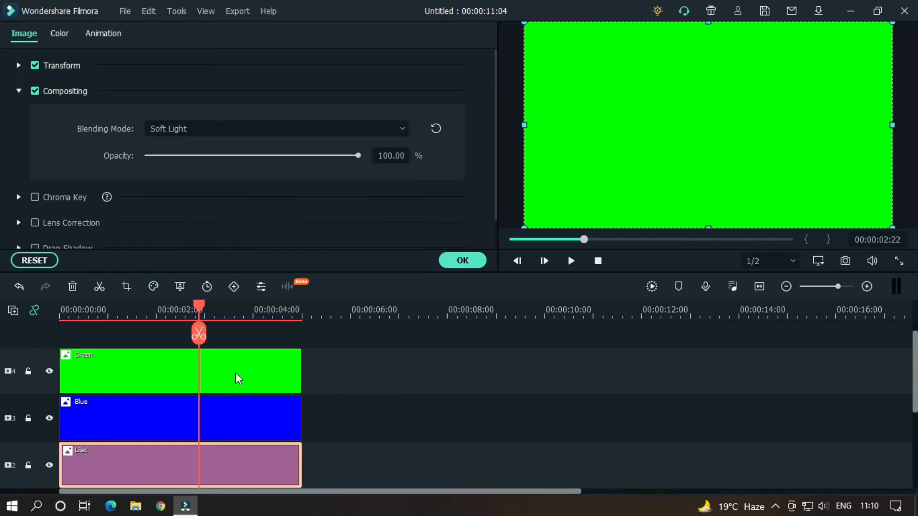
- Set the blending mode of the Blue clip above Lilac to Soft Light
{"action": "left_click", "coordinate": [172, 415]}
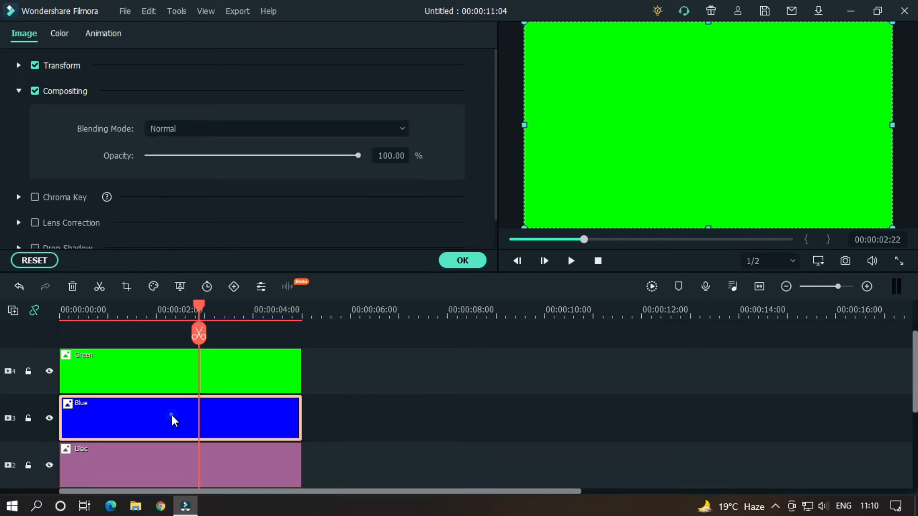
{"action": "left_click", "coordinate": [191, 128]}
{"action": "scroll", "coordinate": [187, 220], "scroll_direction": "down", "scroll_amount": 1}
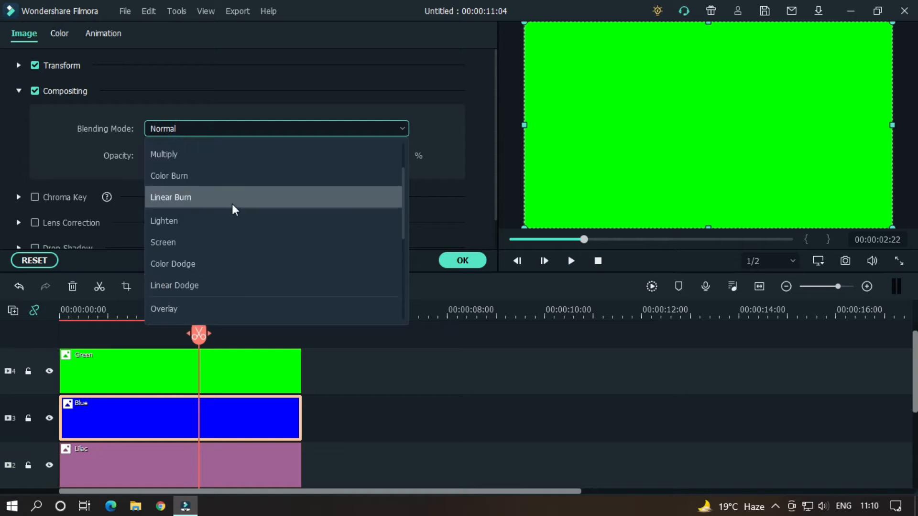
{"action": "scroll", "coordinate": [211, 227], "scroll_direction": "down", "scroll_amount": 1}
{"action": "left_click", "coordinate": [189, 263]}
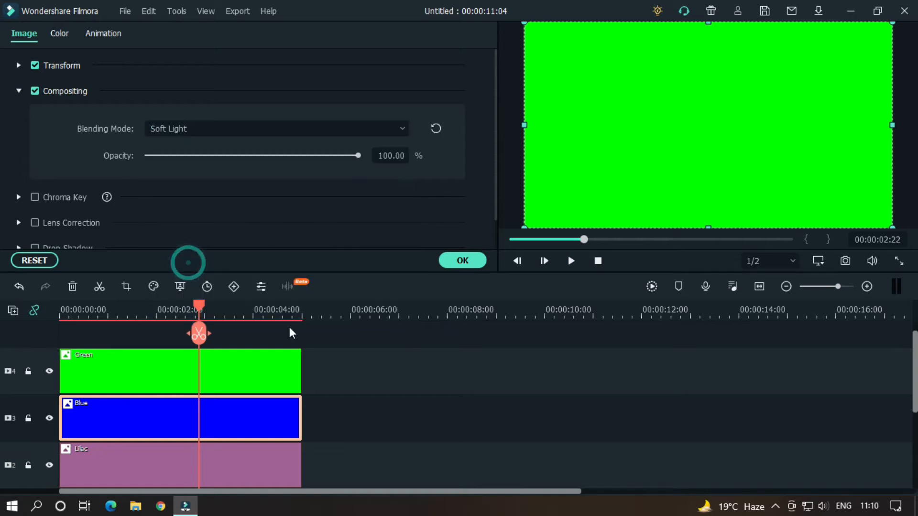
- Set the blending mode of the Green clip on the topmost track to Soft Light
{"action": "left_click", "coordinate": [242, 381]}
{"action": "left_click", "coordinate": [183, 128]}
{"action": "scroll", "coordinate": [192, 265], "scroll_direction": "down", "scroll_amount": 1}
{"action": "scroll", "coordinate": [229, 256], "scroll_direction": "down", "scroll_amount": 1}
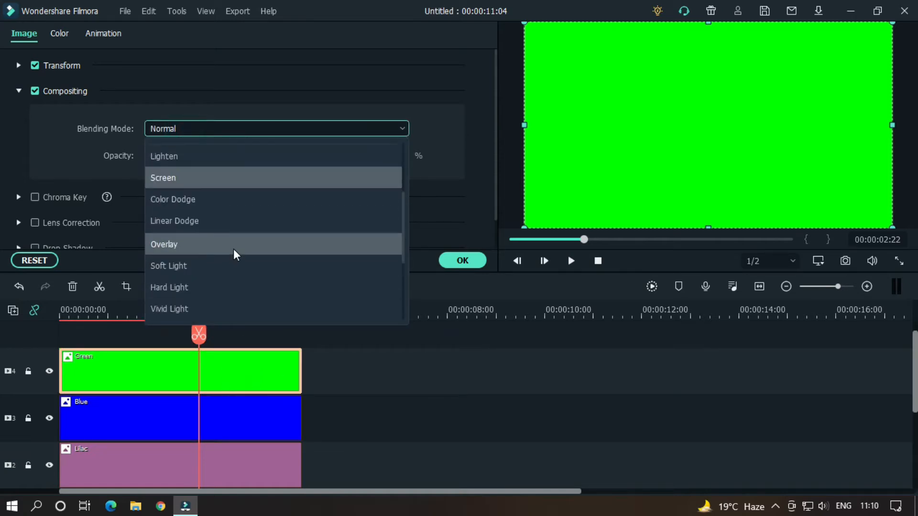
{"action": "left_click", "coordinate": [209, 262]}
{"action": "left_click", "coordinate": [469, 388]}
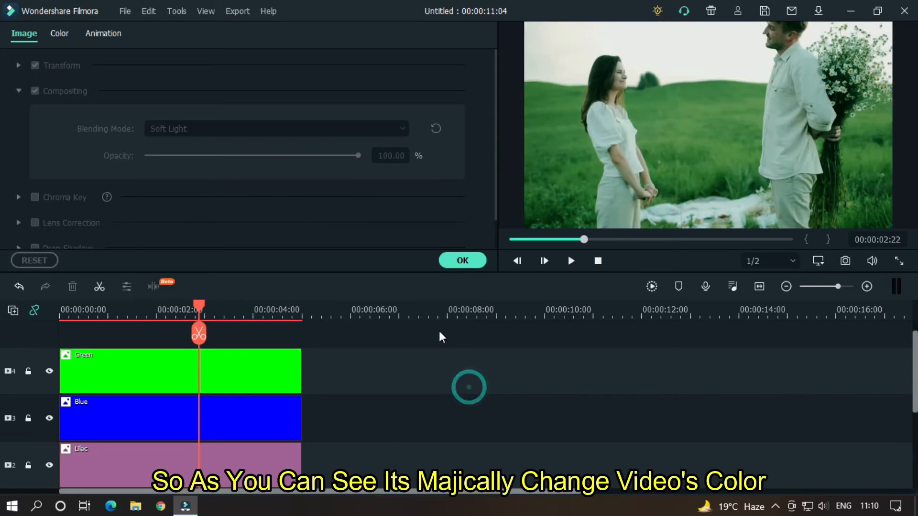
- Play the video from the start past the end of the color clips and compare graded and ungraded footage
{"action": "left_click_drag", "start_coordinate": [194, 311], "coordinate": [40, 312]}
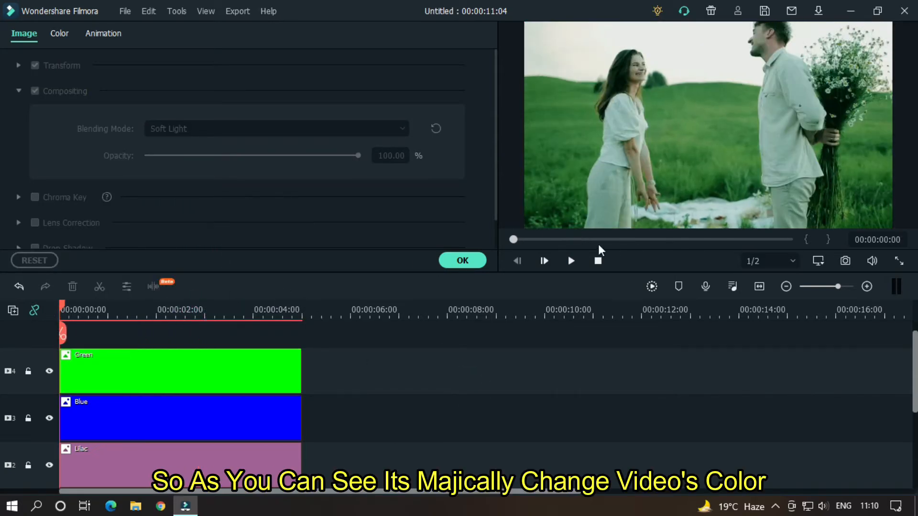
{"action": "left_click", "coordinate": [571, 261]}
{"action": "scroll", "coordinate": [586, 373], "scroll_direction": "down", "scroll_amount": 2}
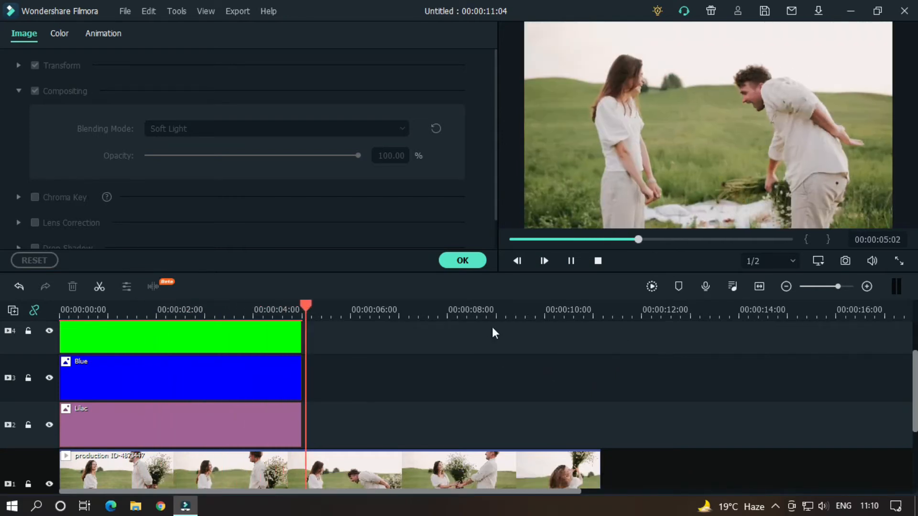
{"action": "left_click", "coordinate": [570, 261]}
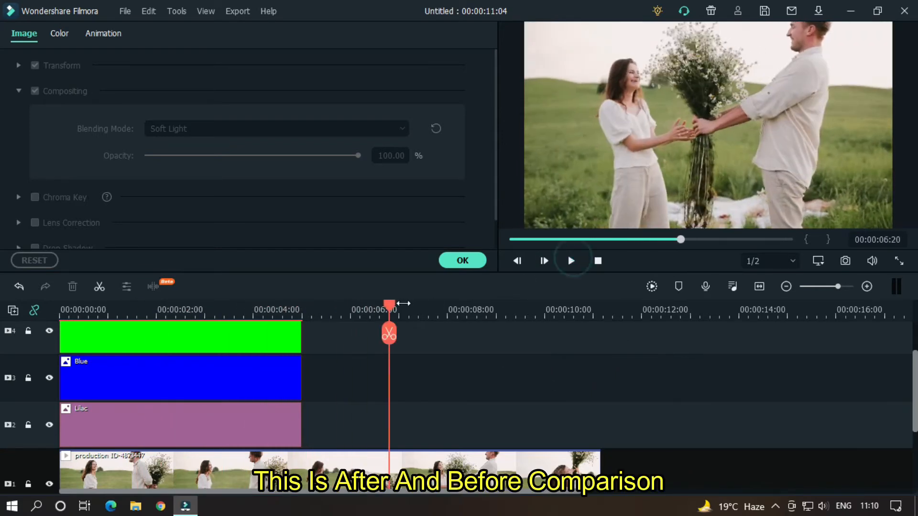
{"action": "left_click_drag", "start_coordinate": [394, 306], "coordinate": [177, 311]}
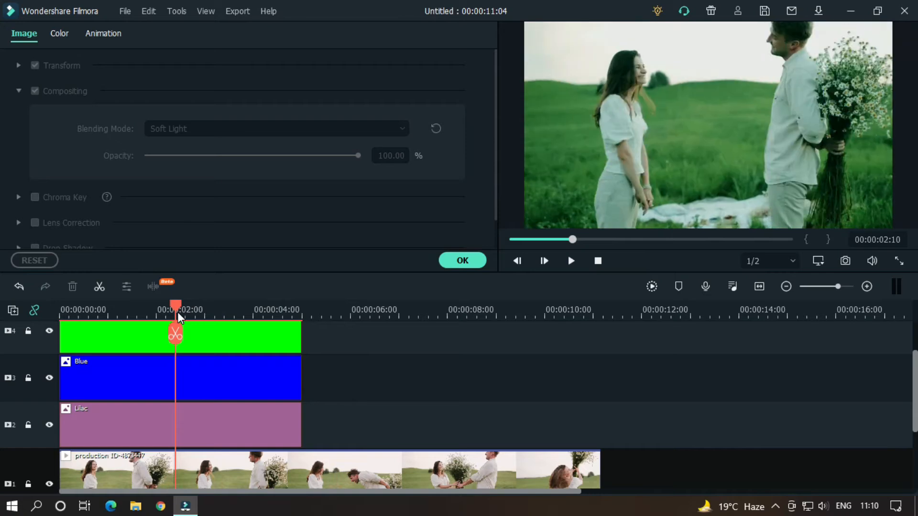
{"action": "left_click", "coordinate": [463, 262]}
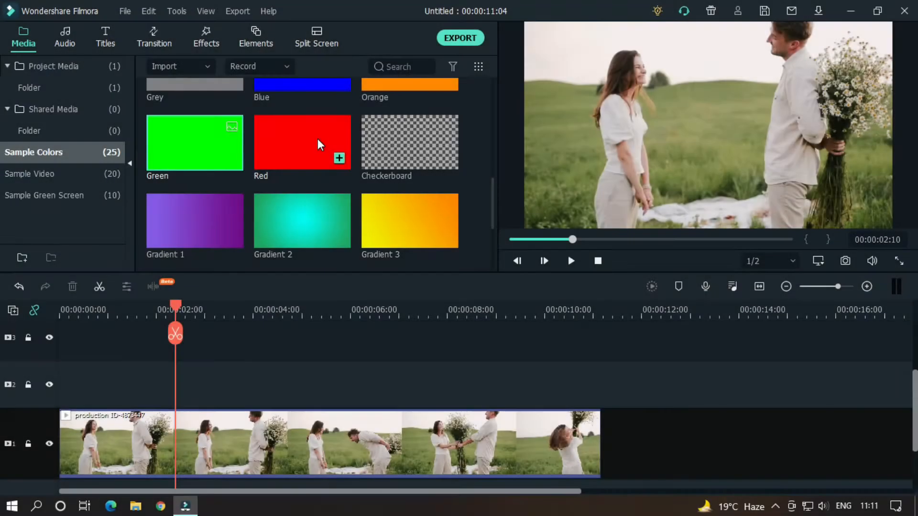
- Stack the Red, Green and Blue sample colors on separate tracks above the video, all starting at zero
{"action": "left_click_drag", "start_coordinate": [318, 139], "coordinate": [44, 406]}
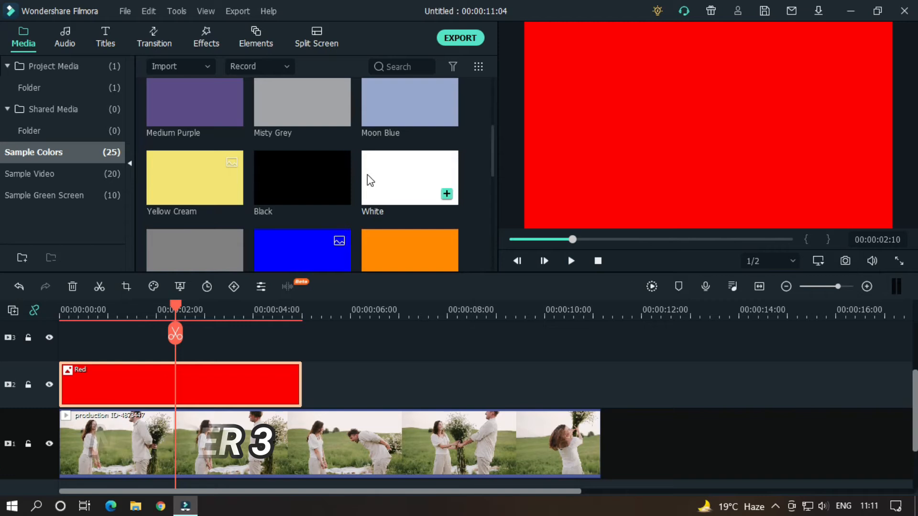
{"action": "left_click_drag", "start_coordinate": [225, 149], "coordinate": [47, 341]}
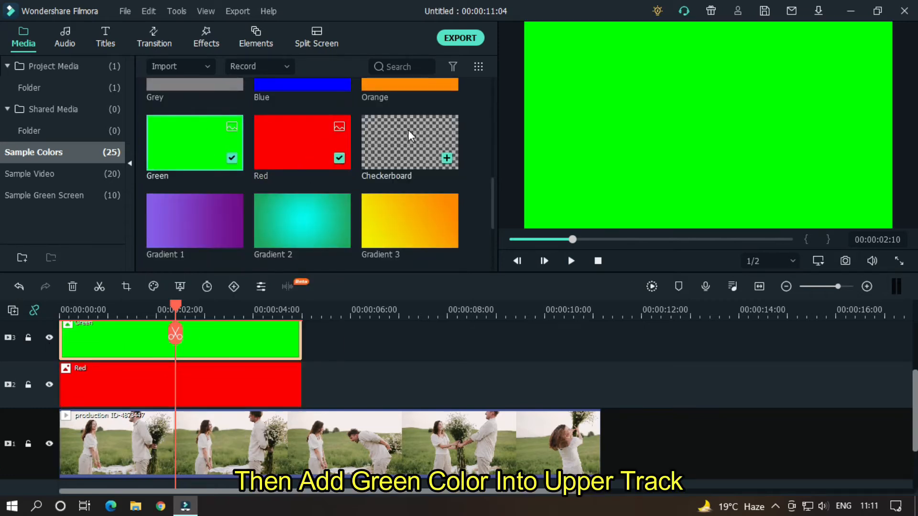
{"action": "scroll", "coordinate": [409, 130], "scroll_direction": "up", "scroll_amount": 3}
{"action": "left_click_drag", "start_coordinate": [292, 245], "coordinate": [63, 312]}
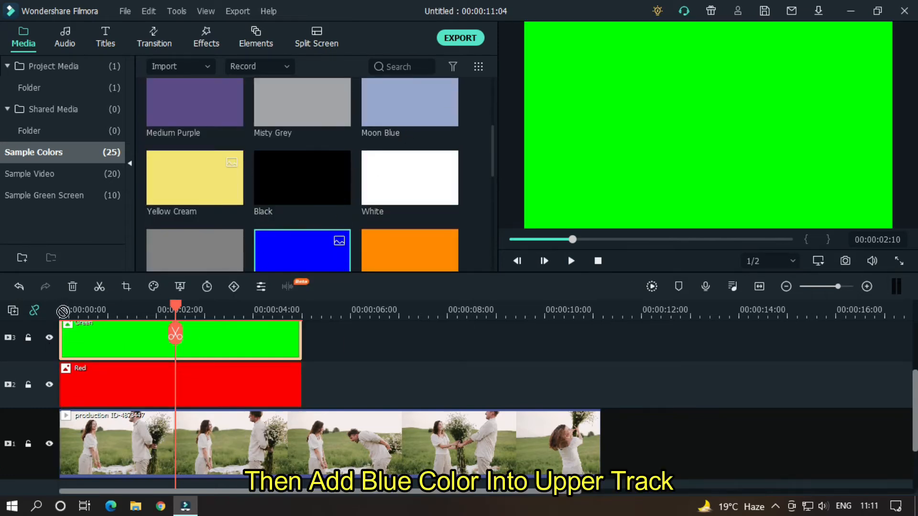
{"action": "left_click_drag", "start_coordinate": [177, 325], "coordinate": [55, 381]}
{"action": "scroll", "coordinate": [361, 386], "scroll_direction": "down", "scroll_amount": 3}
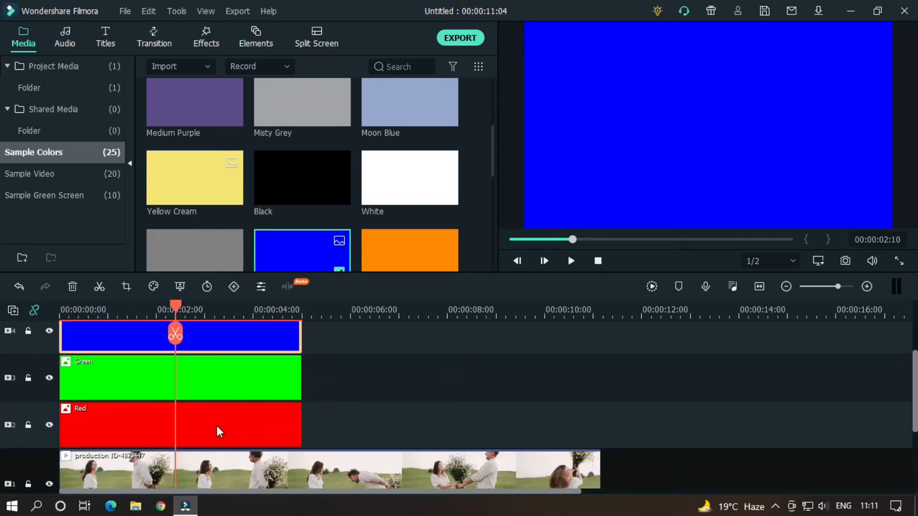
- Set the Red clip's blending mode to Soft Light
{"action": "double_click", "coordinate": [213, 424]}
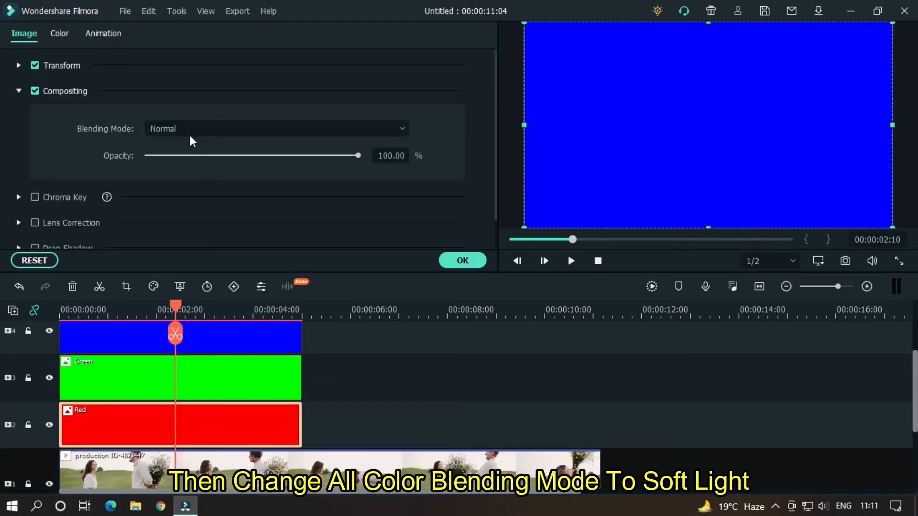
{"action": "left_click", "coordinate": [190, 130]}
{"action": "scroll", "coordinate": [209, 239], "scroll_direction": "down", "scroll_amount": 2}
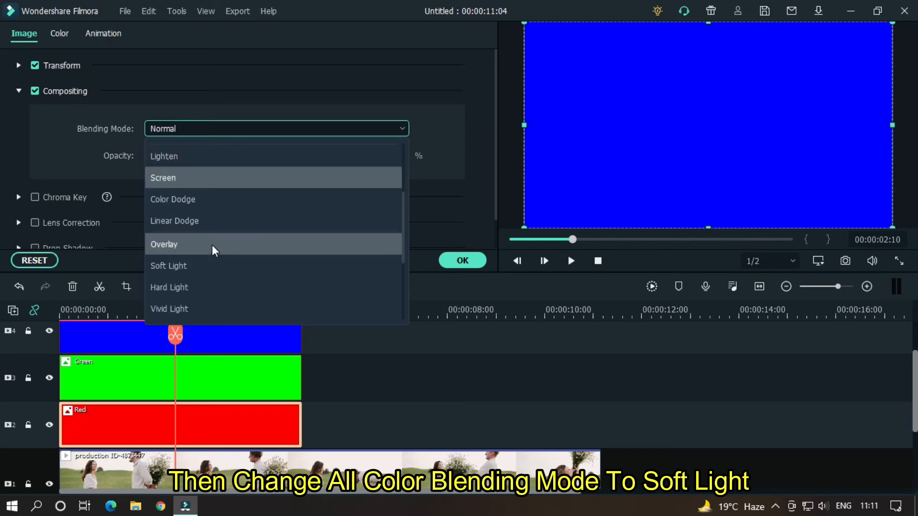
{"action": "left_click", "coordinate": [199, 269]}
- Set the blending mode of the Green clip above Red to Soft Light
{"action": "left_click", "coordinate": [207, 383]}
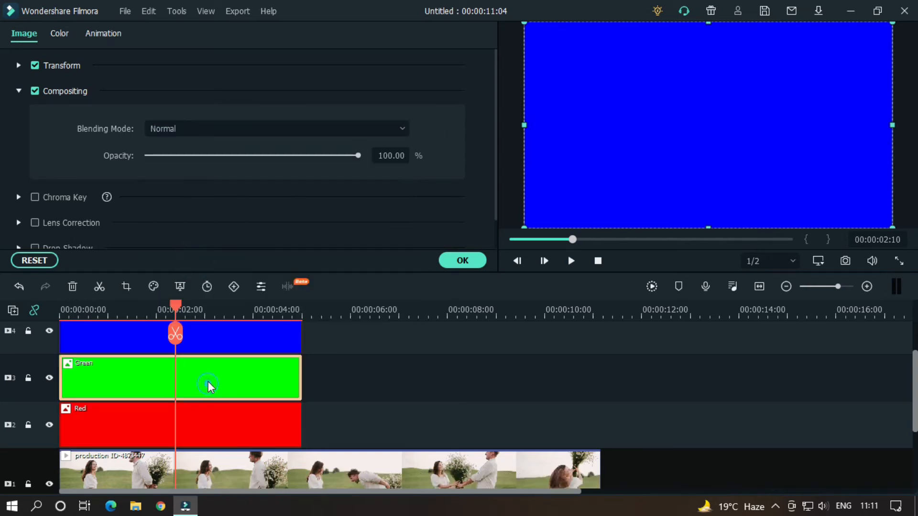
{"action": "left_click", "coordinate": [190, 129]}
{"action": "scroll", "coordinate": [192, 215], "scroll_direction": "down", "scroll_amount": 1}
{"action": "scroll", "coordinate": [189, 270], "scroll_direction": "down", "scroll_amount": 1}
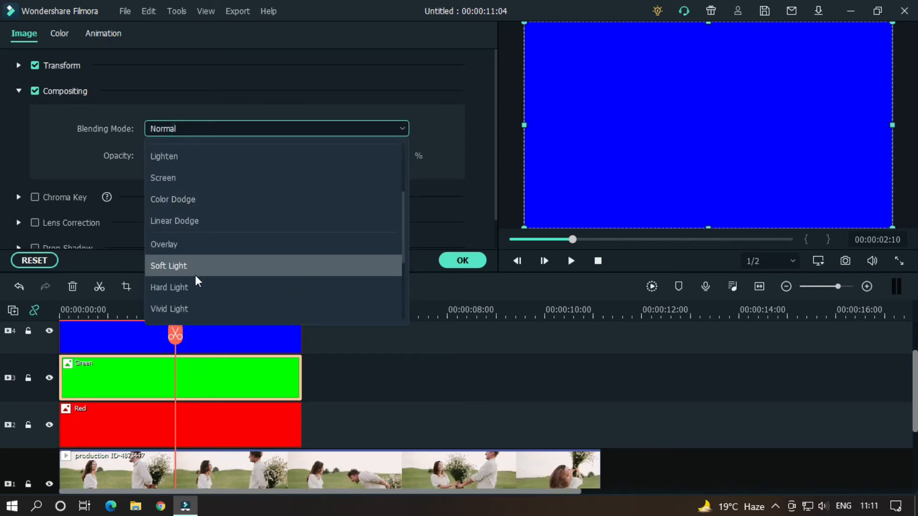
{"action": "left_click", "coordinate": [196, 273]}
- Set the blending mode of the Blue clip above Green to Soft Light
{"action": "left_click", "coordinate": [226, 338]}
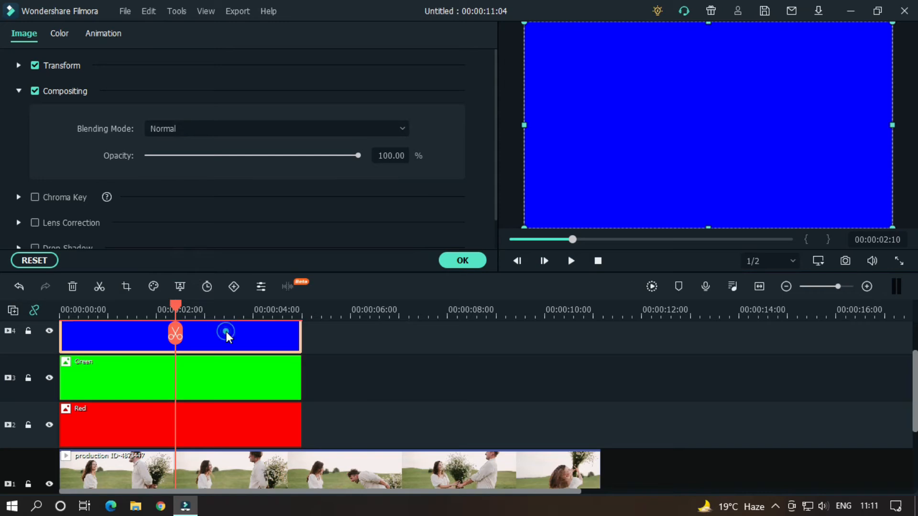
{"action": "left_click", "coordinate": [181, 128]}
{"action": "scroll", "coordinate": [189, 230], "scroll_direction": "down", "scroll_amount": 2}
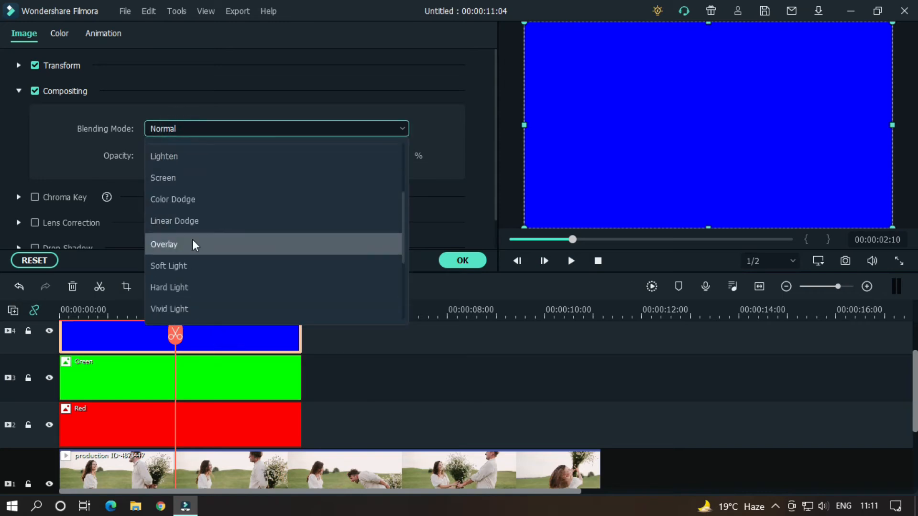
{"action": "left_click", "coordinate": [177, 263]}
{"action": "left_click", "coordinate": [480, 370]}
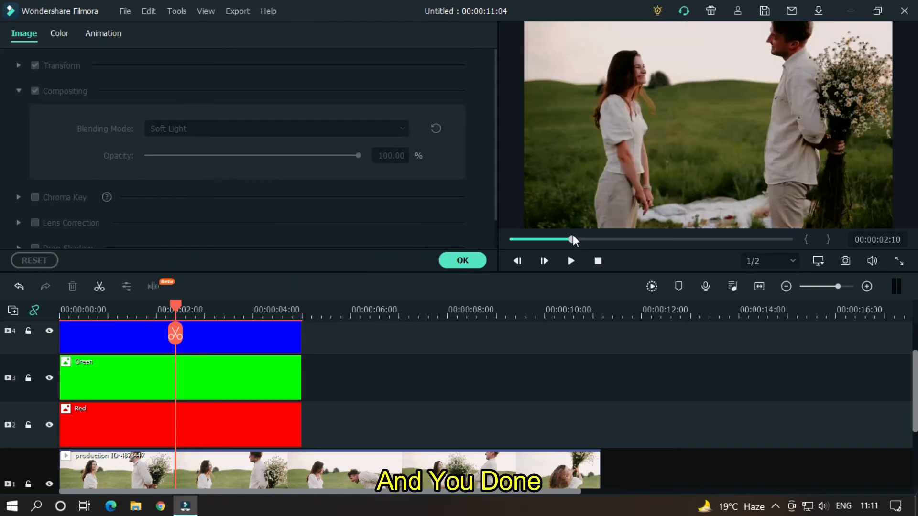
- Play the Red, Green and Blue grade from the start and compare it with the ungraded part of the video
{"action": "left_click_drag", "start_coordinate": [572, 239], "coordinate": [500, 239]}
{"action": "left_click", "coordinate": [572, 261]}
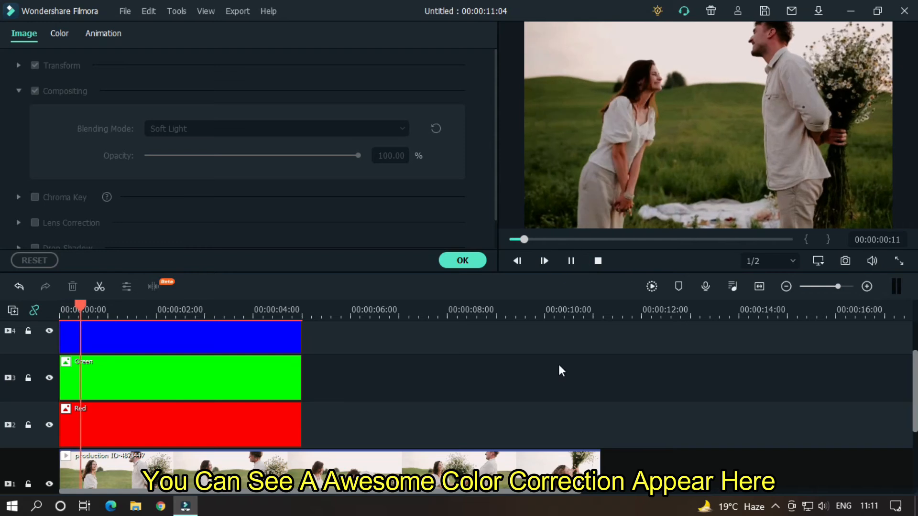
{"action": "left_click", "coordinate": [538, 381]}
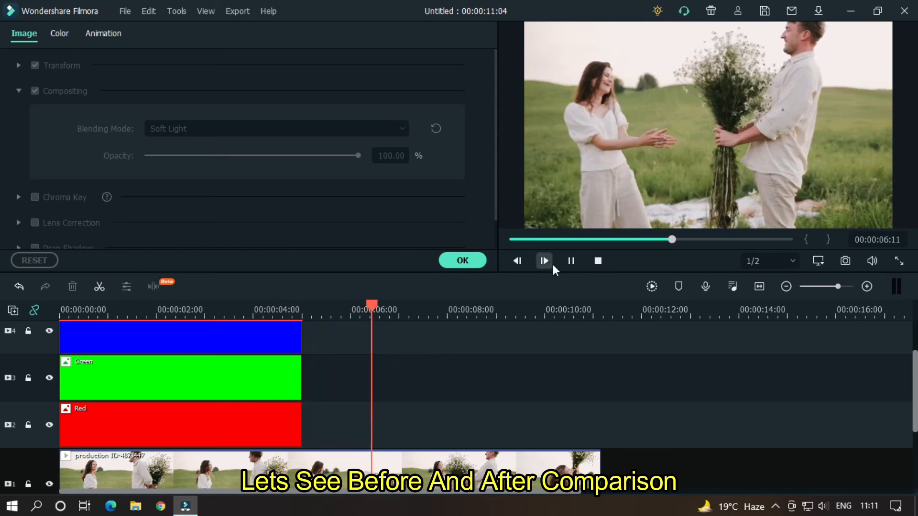
{"action": "left_click", "coordinate": [571, 260]}
{"action": "left_click_drag", "start_coordinate": [400, 303], "coordinate": [241, 317]}
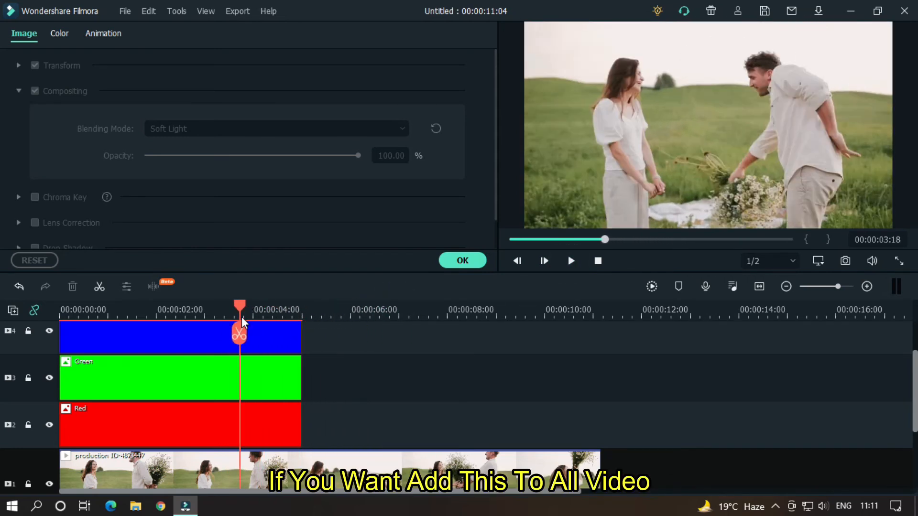
- Extend the Blue, Green and Red clips together to the end of the video clip
{"action": "left_click_drag", "start_coordinate": [291, 373], "coordinate": [281, 326]}
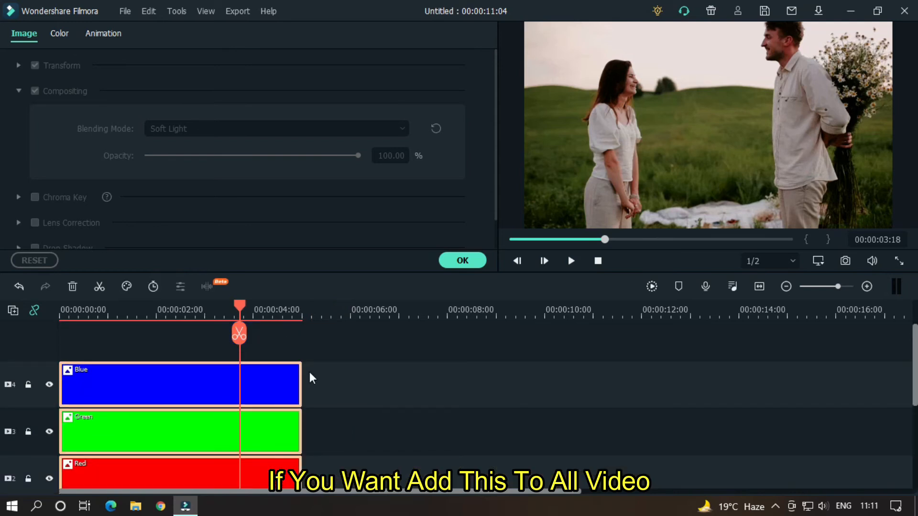
{"action": "left_click_drag", "start_coordinate": [304, 367], "coordinate": [601, 355]}
{"action": "scroll", "coordinate": [658, 362], "scroll_direction": "down", "scroll_amount": 2}
- Play the fully graded video through to its end
{"action": "left_click", "coordinate": [572, 261]}
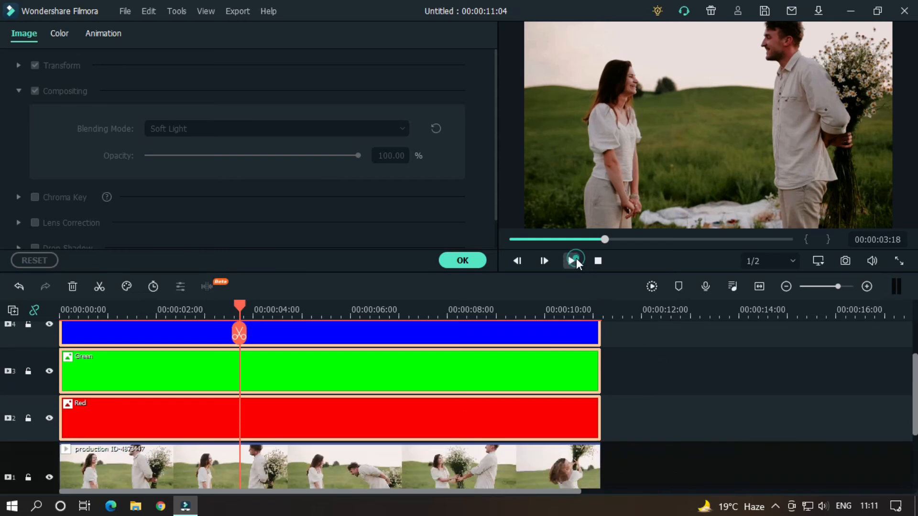
{"action": "left_click", "coordinate": [718, 383]}
{"action": "scroll", "coordinate": [720, 384], "scroll_direction": "up", "scroll_amount": 1}
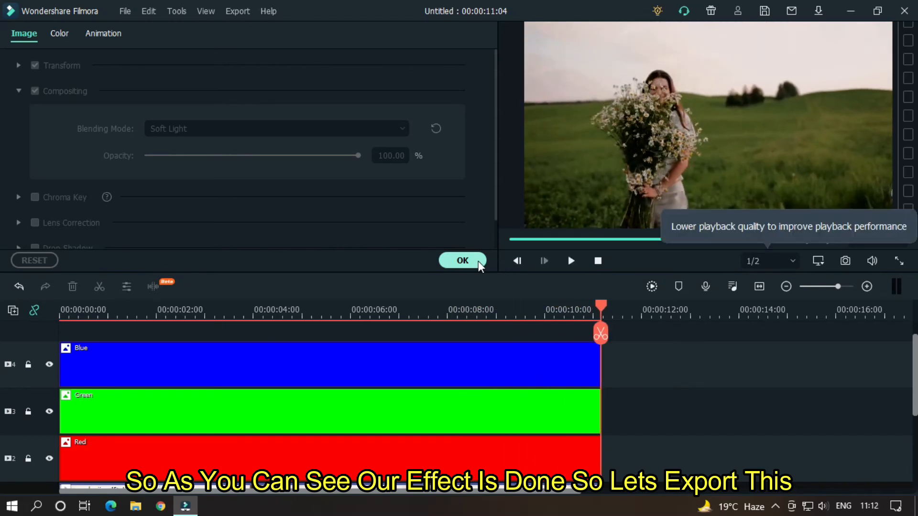
- Start a local MP4 export of the project and name the file Color Correction
{"action": "left_click", "coordinate": [478, 261]}
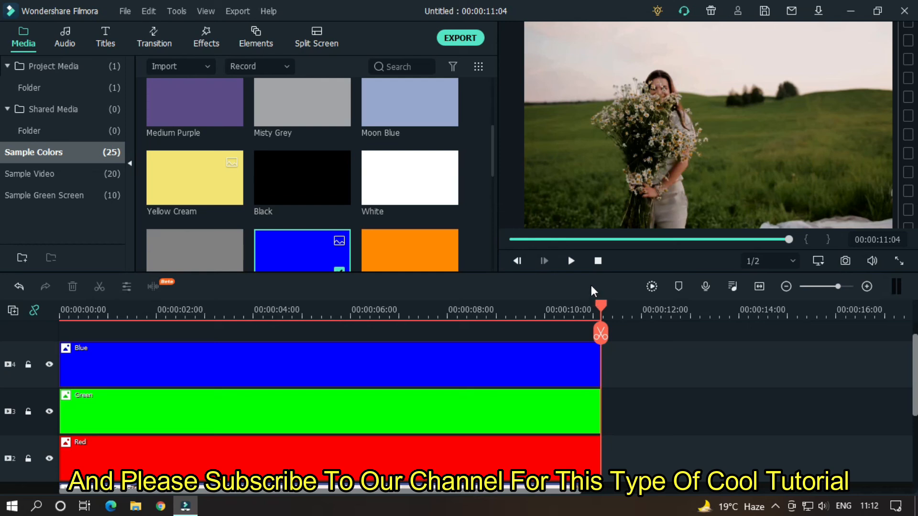
{"action": "left_click", "coordinate": [458, 39]}
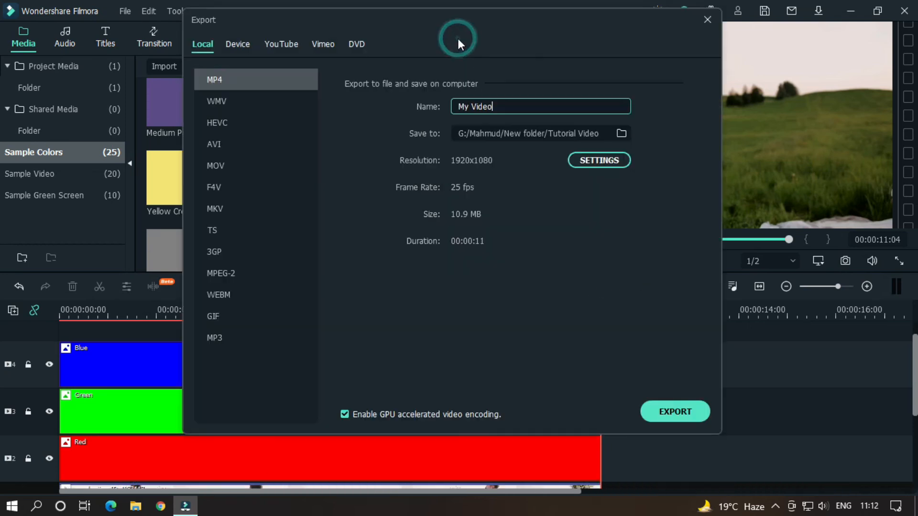
{"action": "triple_click", "coordinate": [473, 106]}
{"action": "type", "text": "Color Correction"}
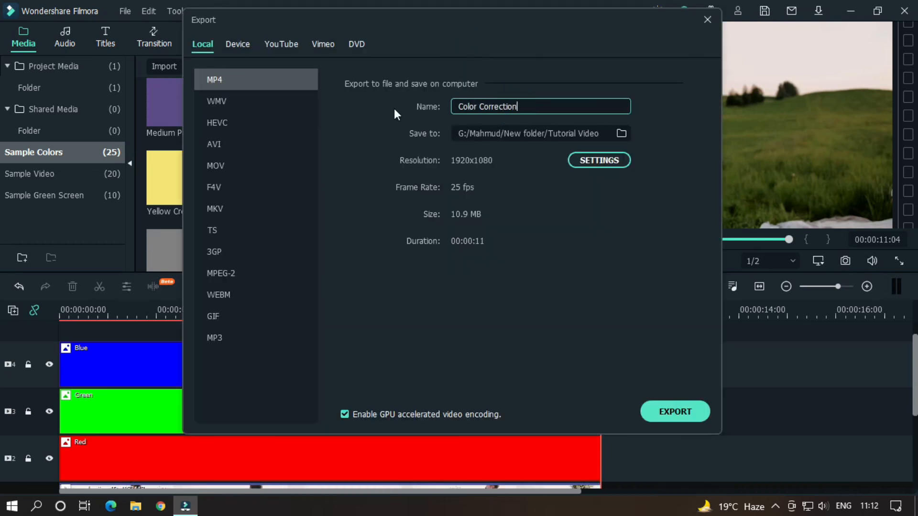